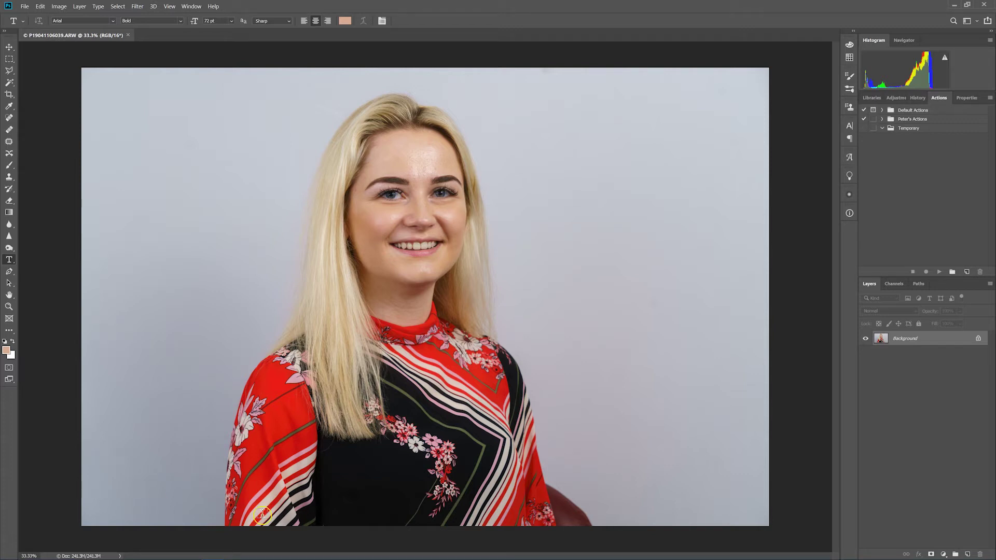
Create two duplicates of the Background layer
left_click(925, 340)
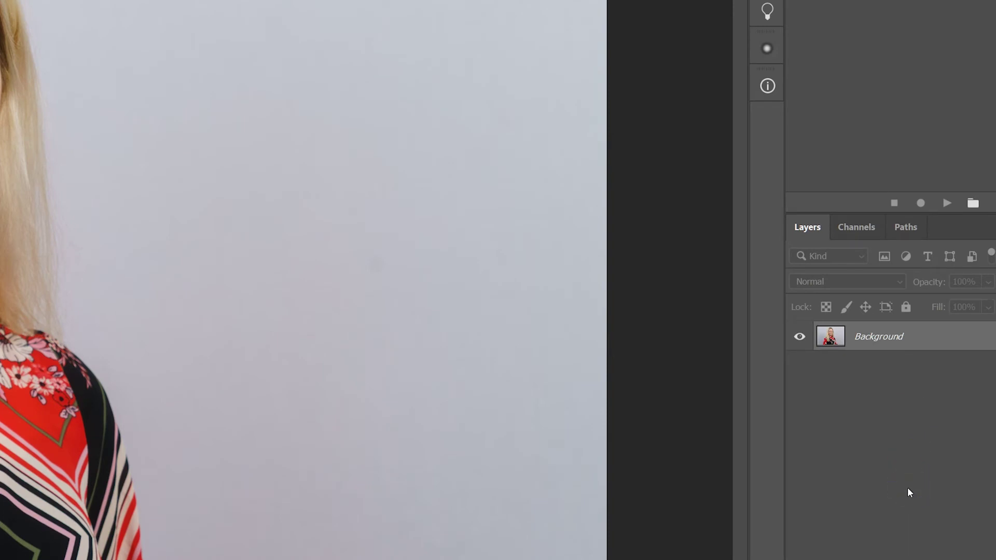
key("ctrl+j")
key("ctrl+j")
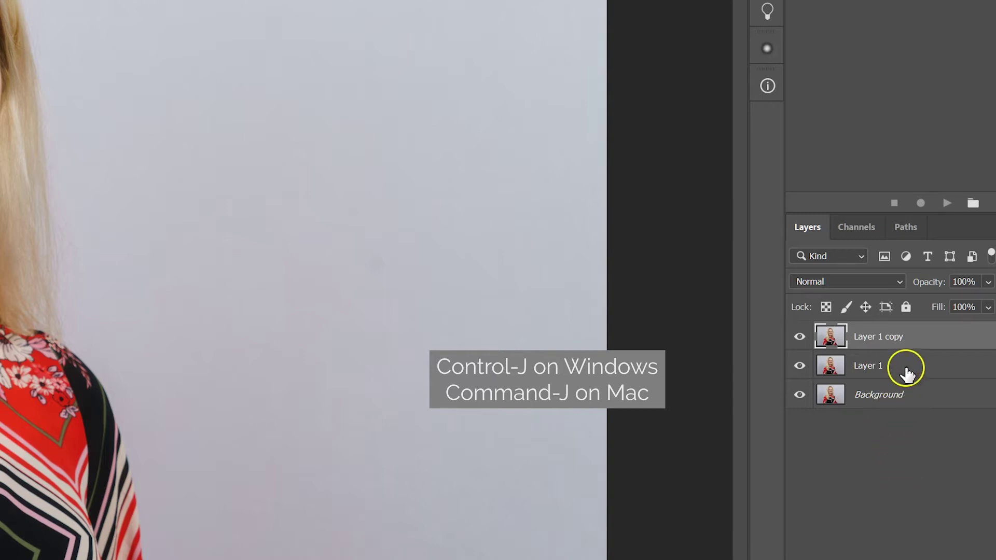
Rename the lower duplicate layer Blur and the upper duplicate layer Detail
double_click(867, 365)
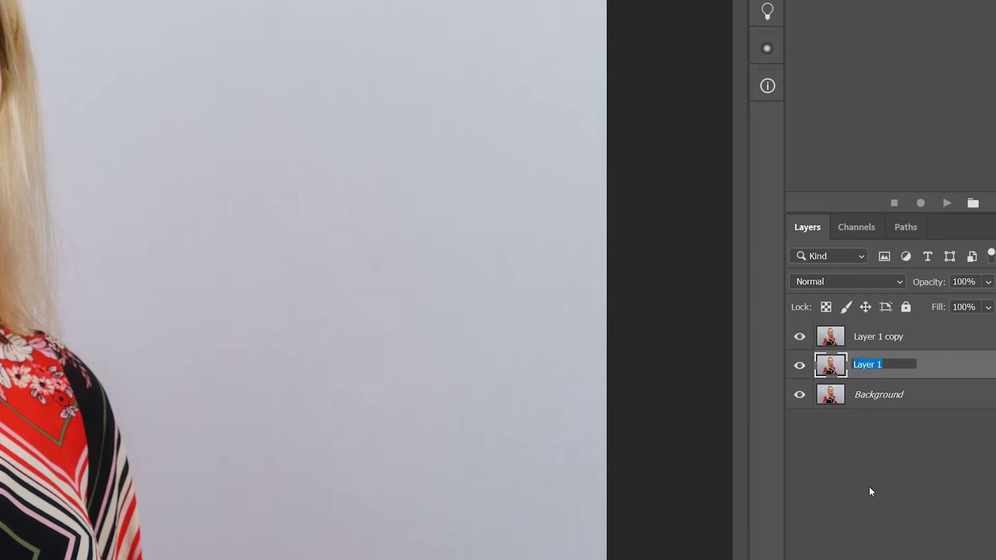
type("Blur")
key("Return")
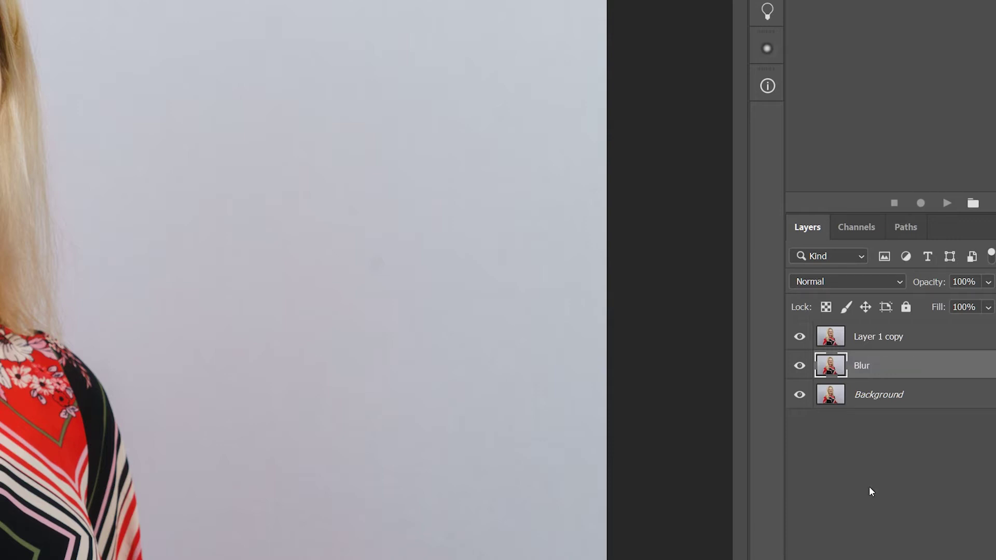
double_click(877, 338)
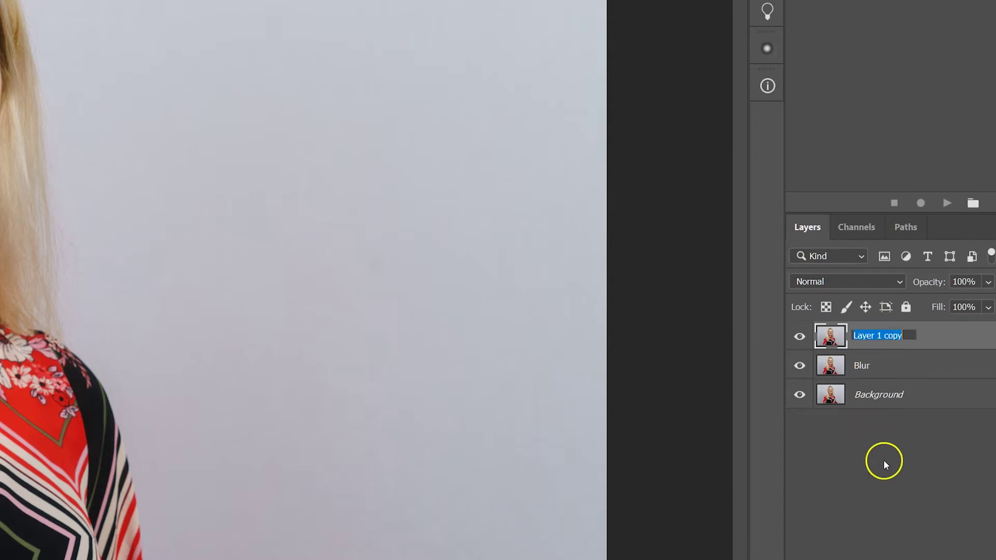
type("De")
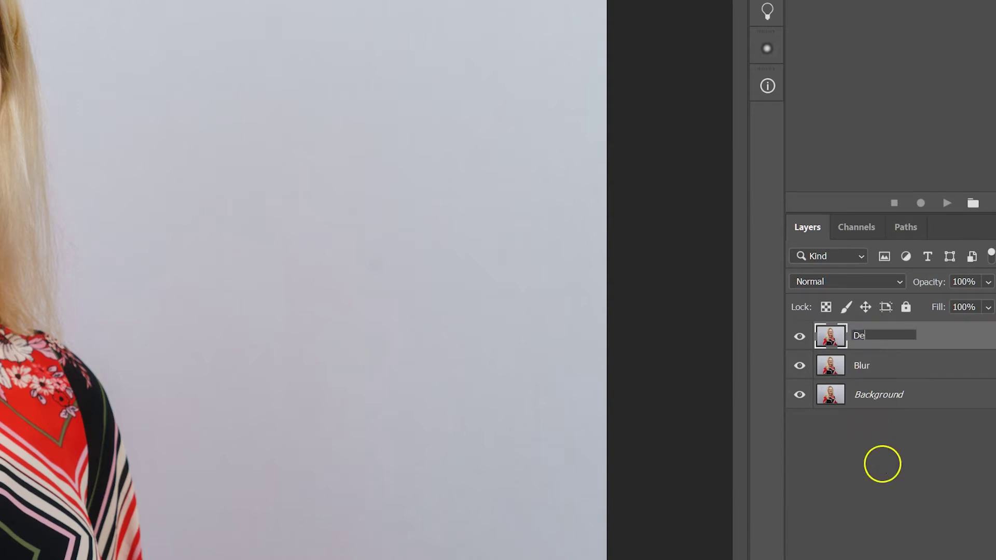
type("tail")
left_click(881, 463)
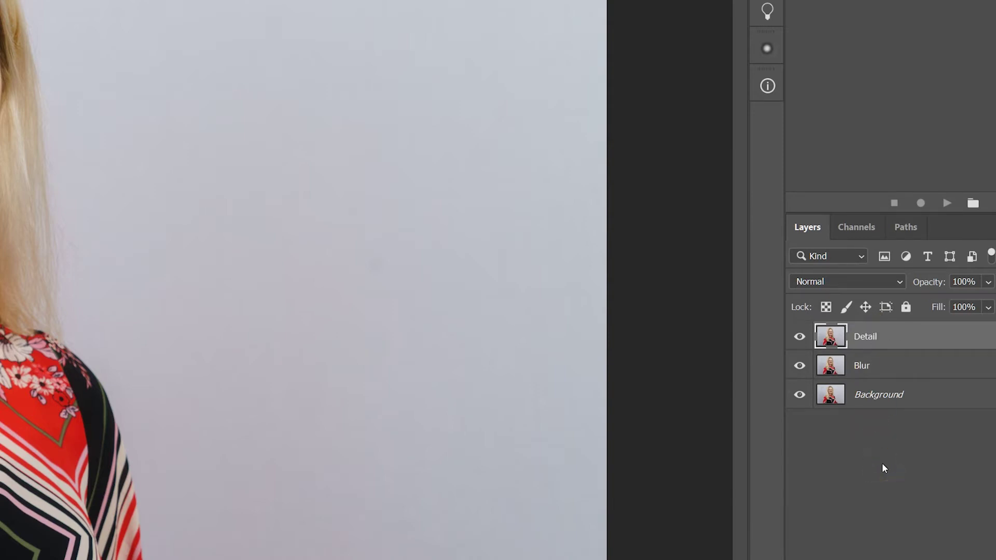
Apply a Gaussian Blur with a 5.6-pixel radius to the Blur layer and check it by briefly hiding the Detail layer
left_click(839, 364)
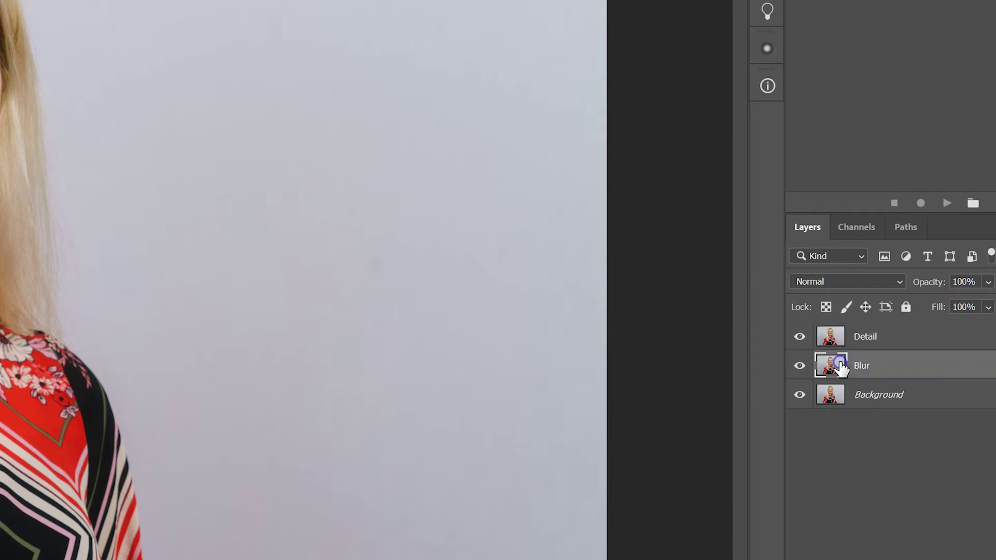
left_click(832, 366)
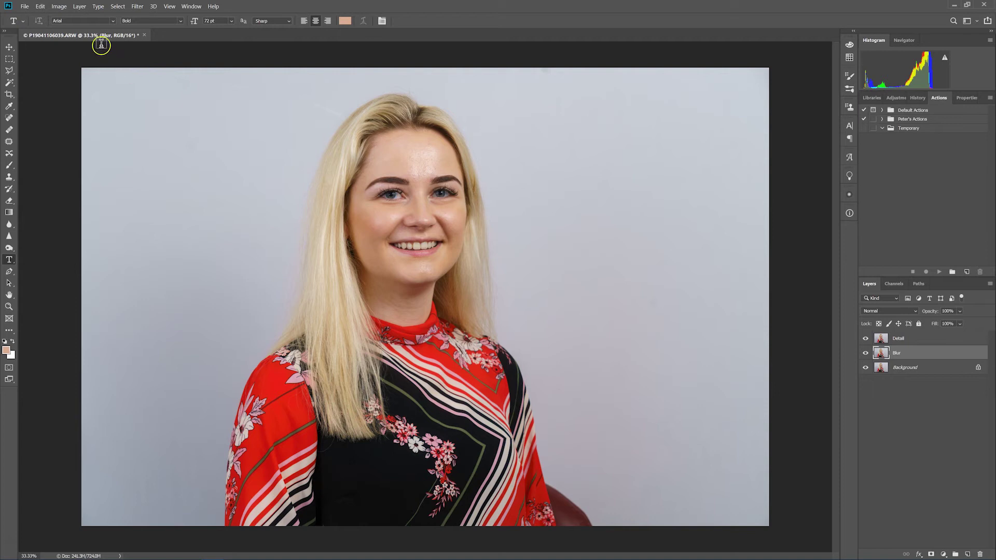
left_click(137, 6)
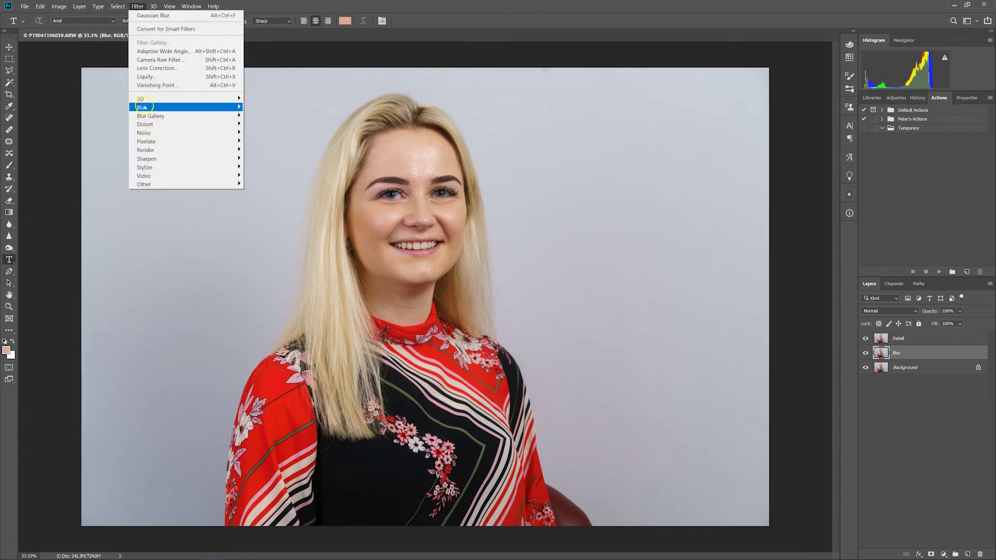
mouse_move(139, 107)
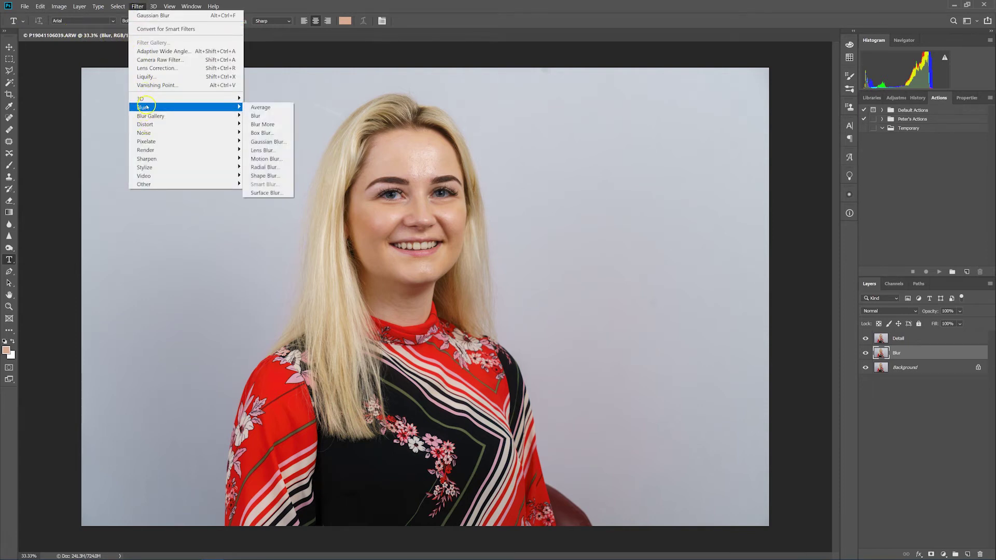
left_click(280, 144)
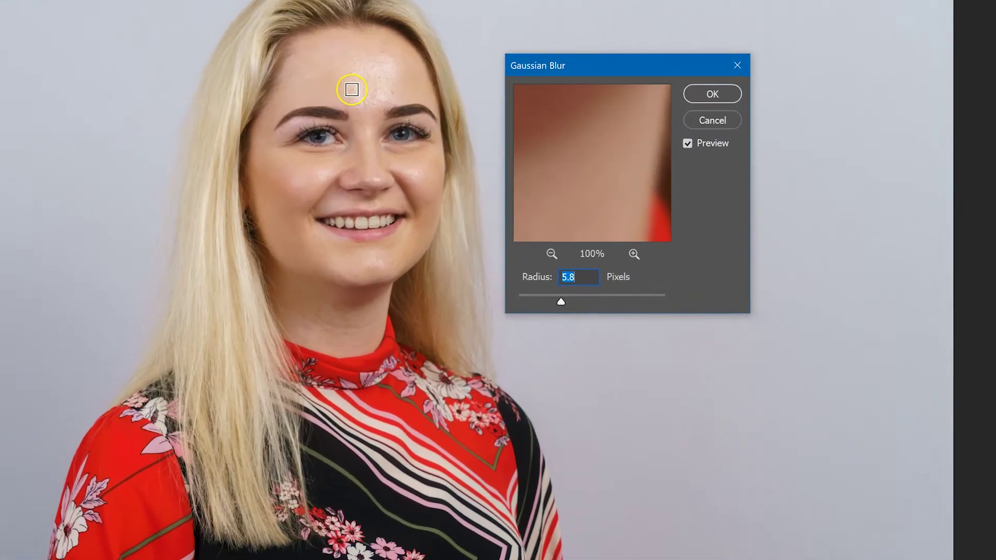
left_click(411, 165)
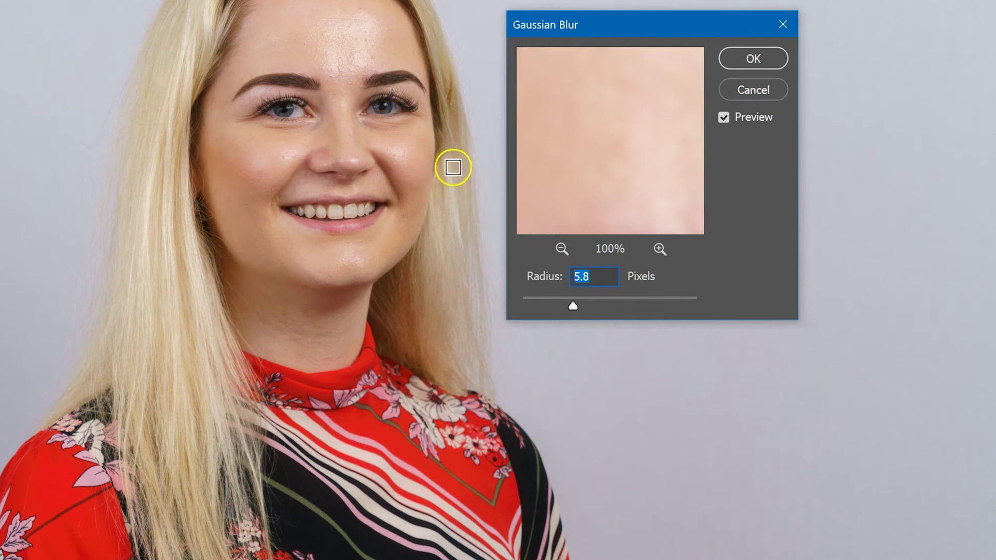
mouse_move(573, 306)
left_mouse_down()
mouse_move(524, 306)
mouse_move(572, 289)
left_mouse_up()
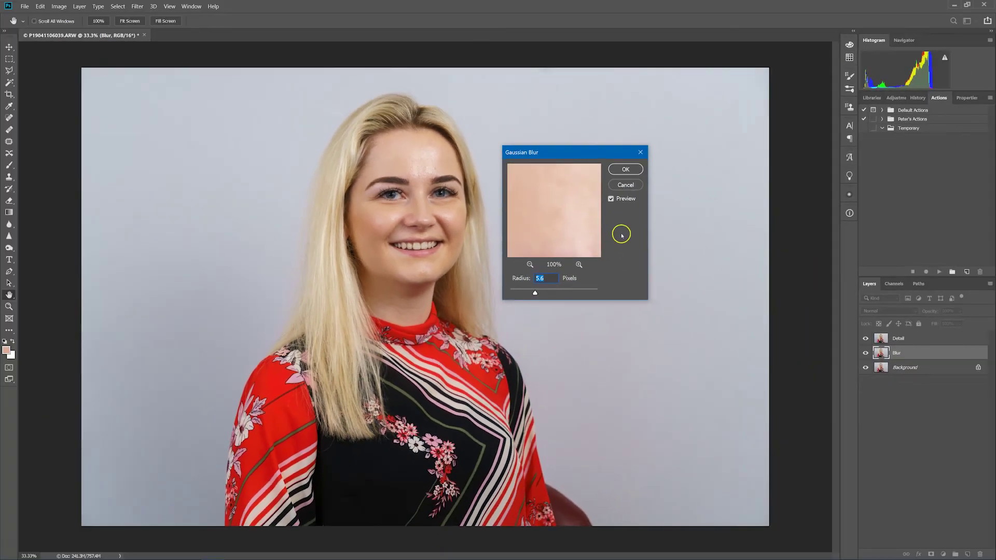
left_click(627, 170)
key("t")
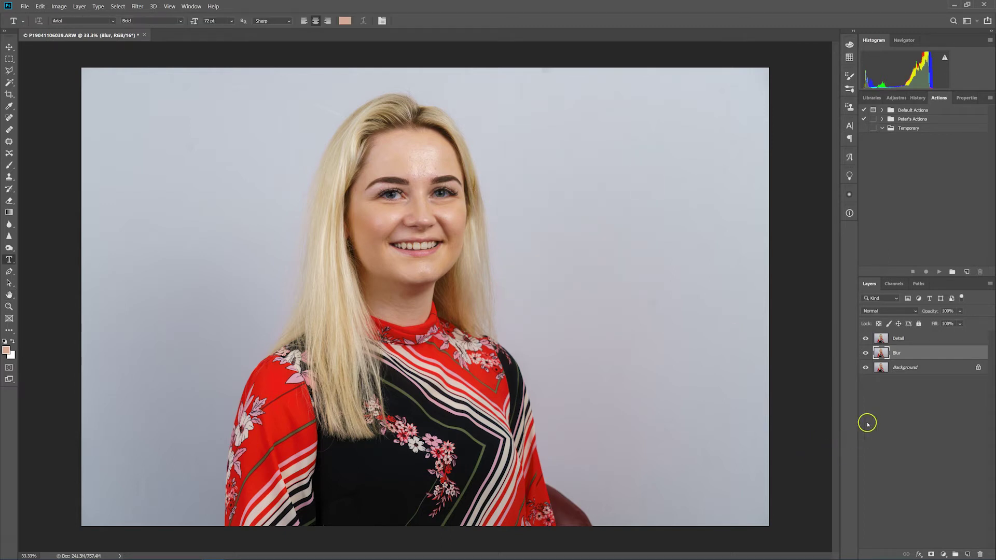
left_click(865, 339)
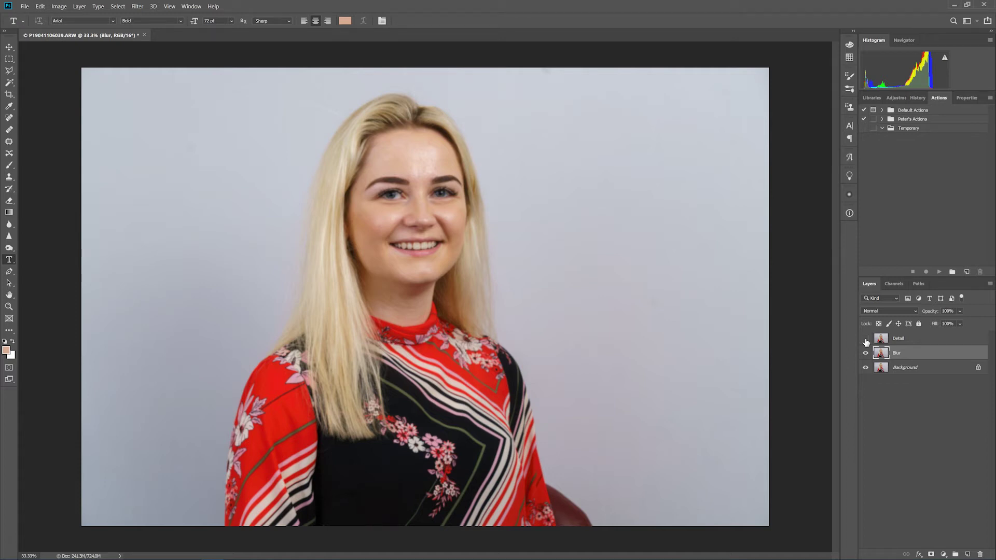
left_click(865, 339)
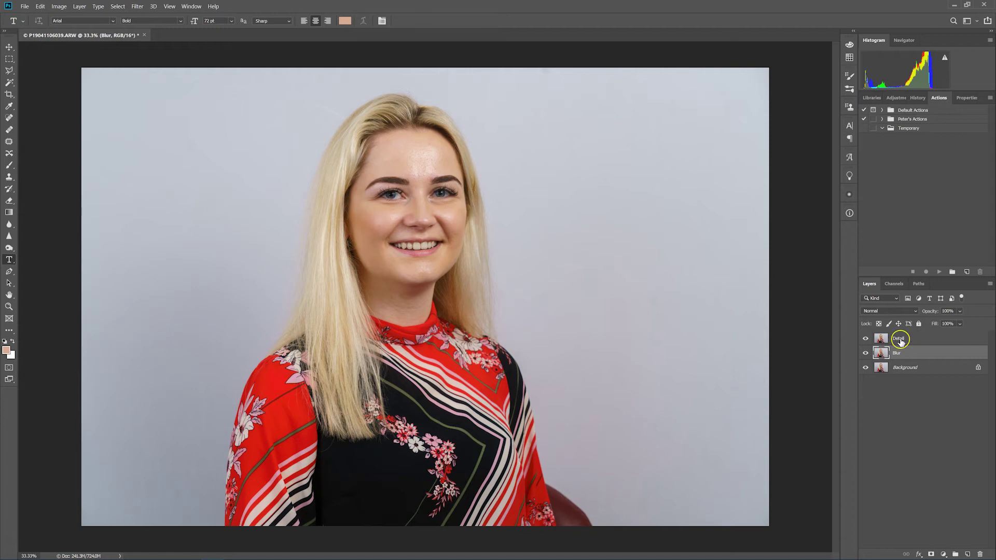
Use Apply Image on the Detail layer with the Blur layer as source, Subtract blending, scale 2 and offset 128
left_click(900, 339)
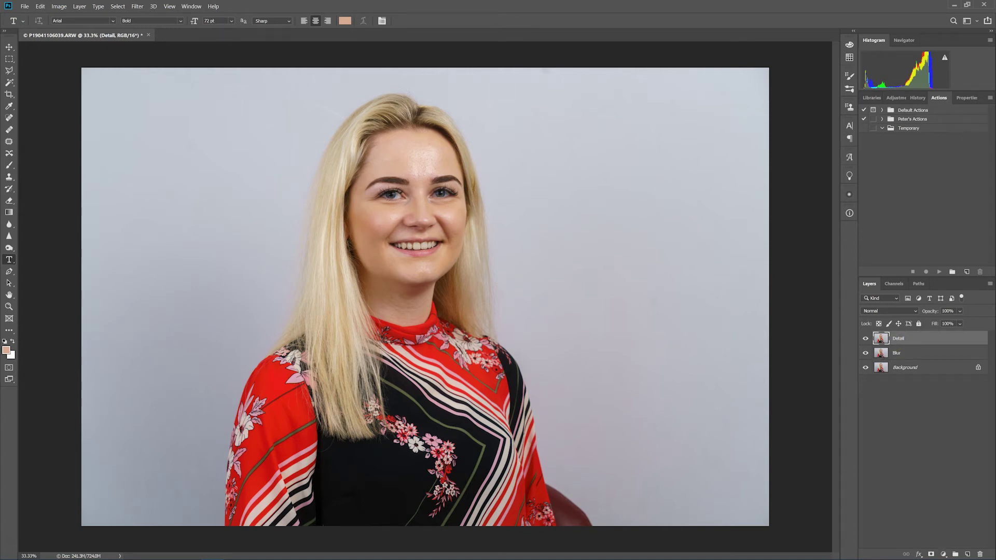
left_click(59, 6)
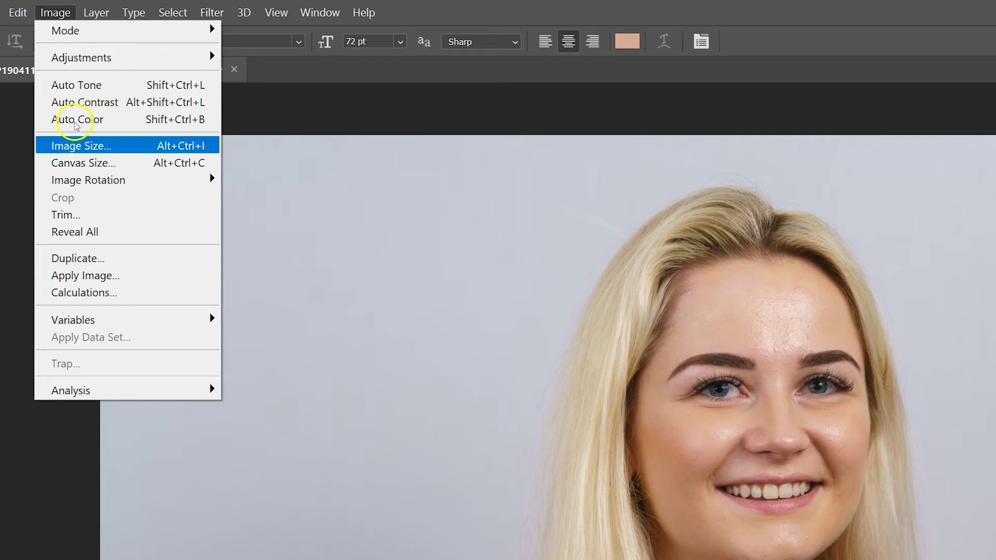
left_click(89, 283)
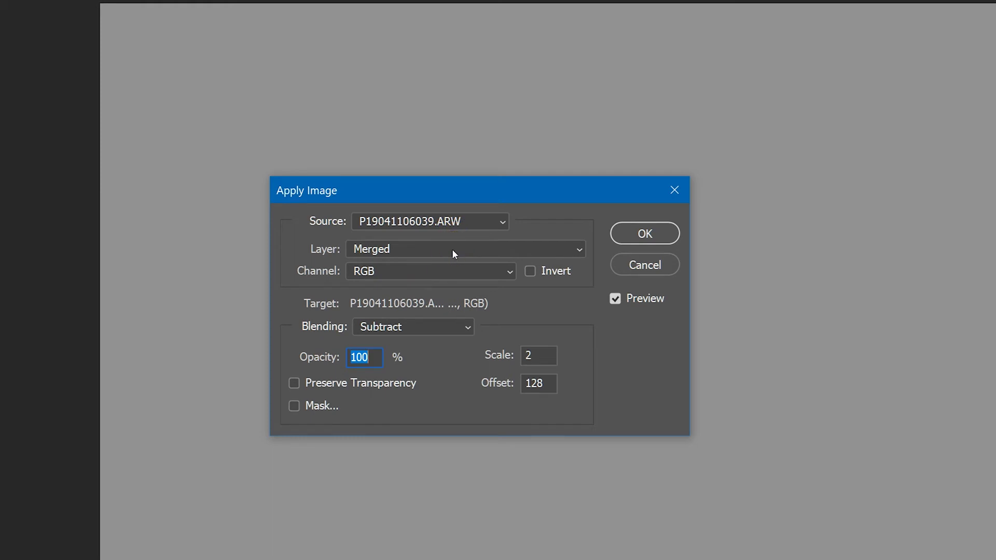
left_click(453, 249)
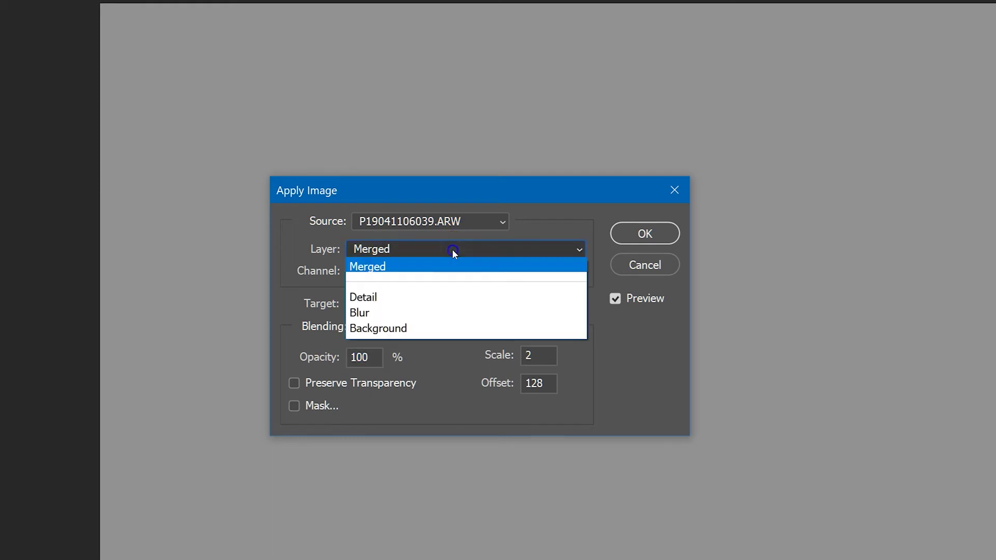
left_click(429, 312)
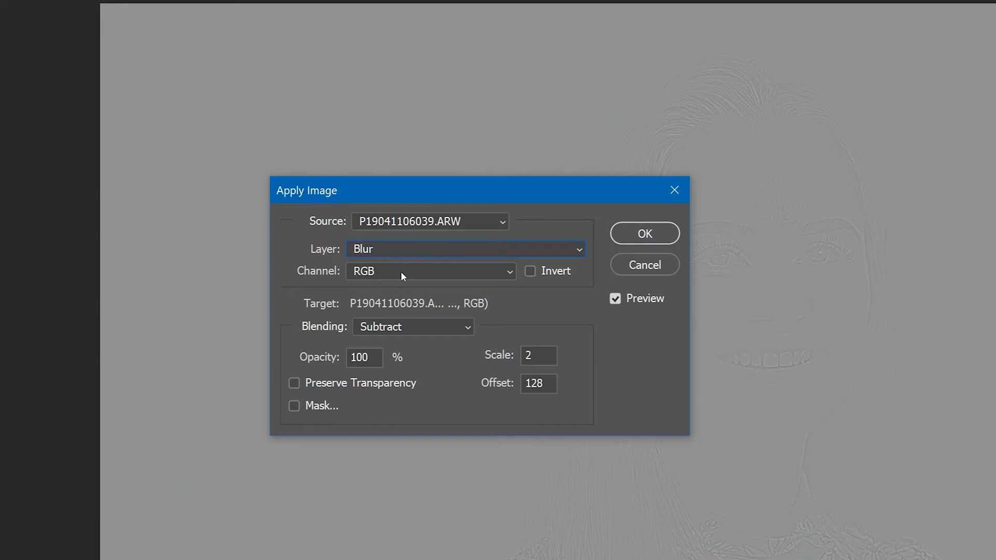
left_click(470, 326)
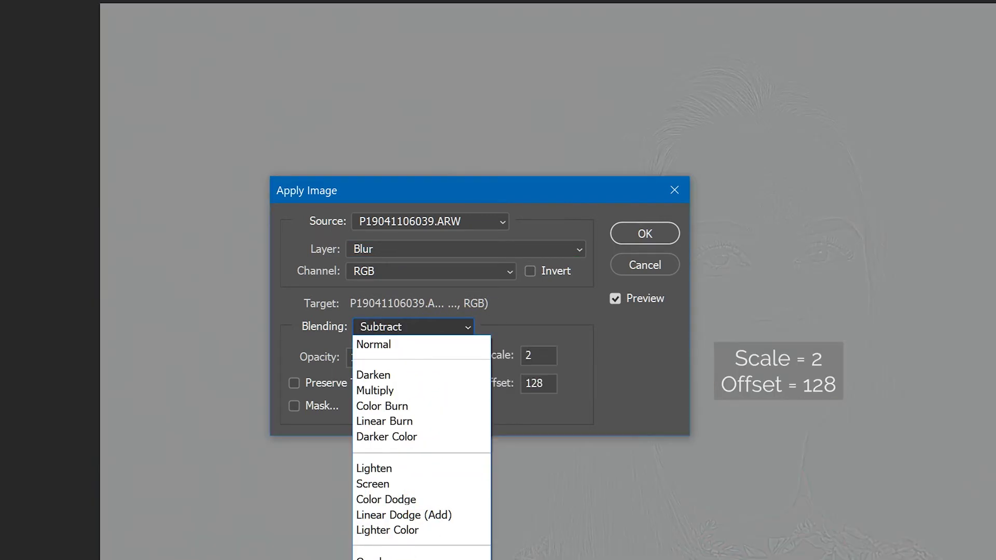
left_click(421, 558)
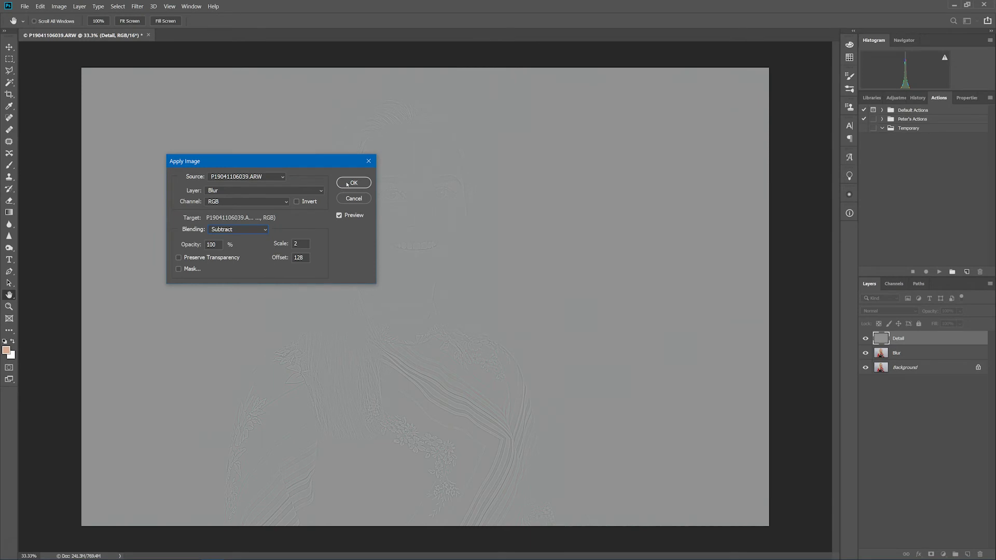
left_click(347, 184)
key("t")
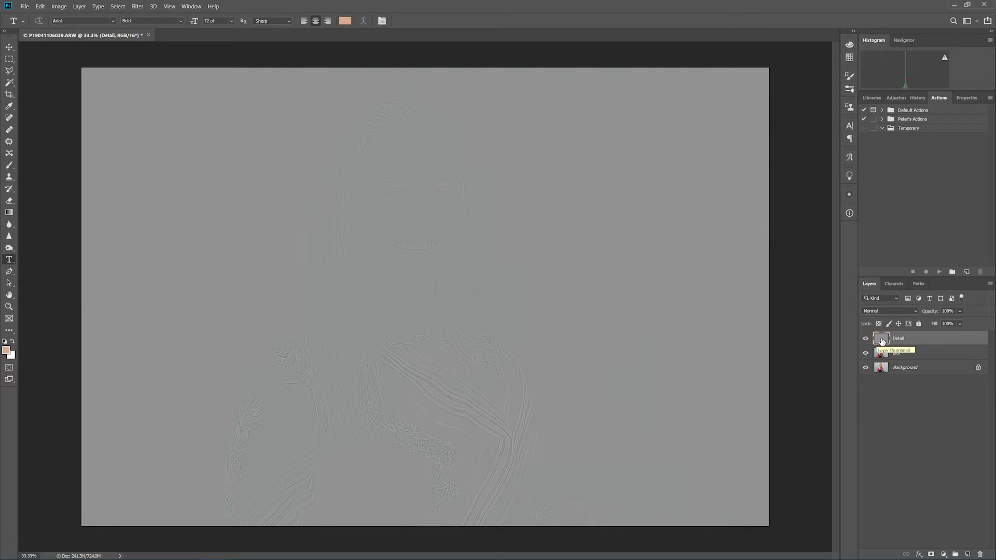
Set the Detail layer's blend mode to Linear Light and compare the result with the Background layer alone
left_click(915, 312)
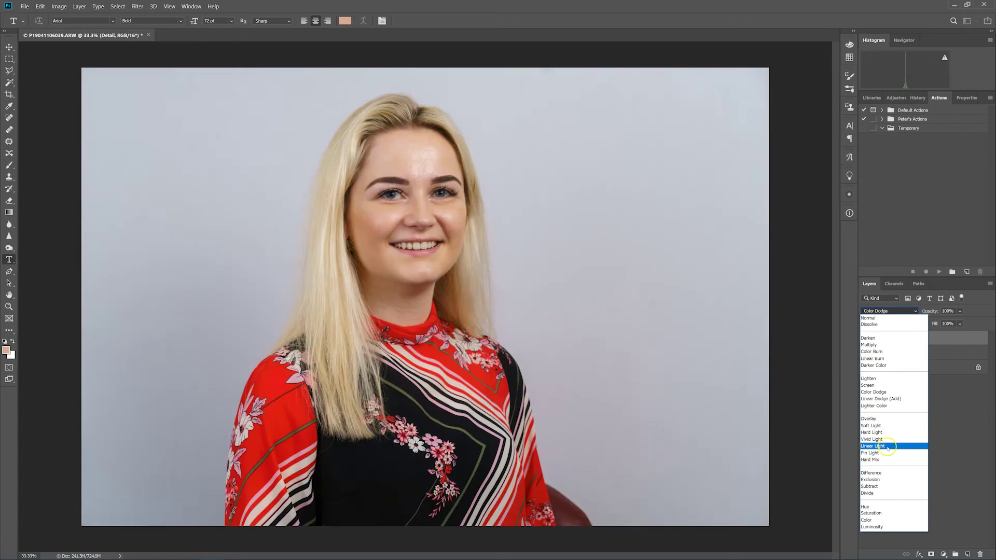
left_click(887, 448)
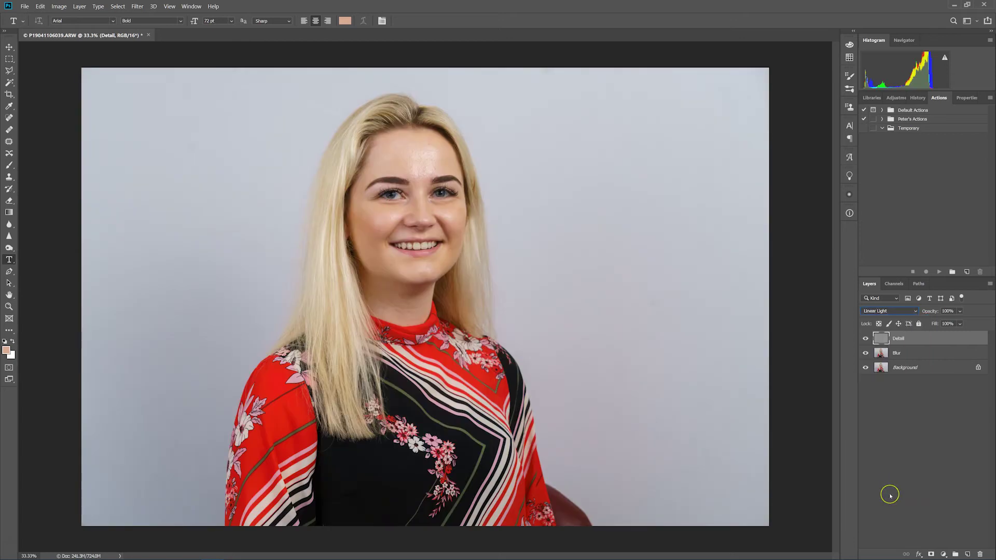
left_click(865, 367, "alt")
left_click(865, 367, "alt")
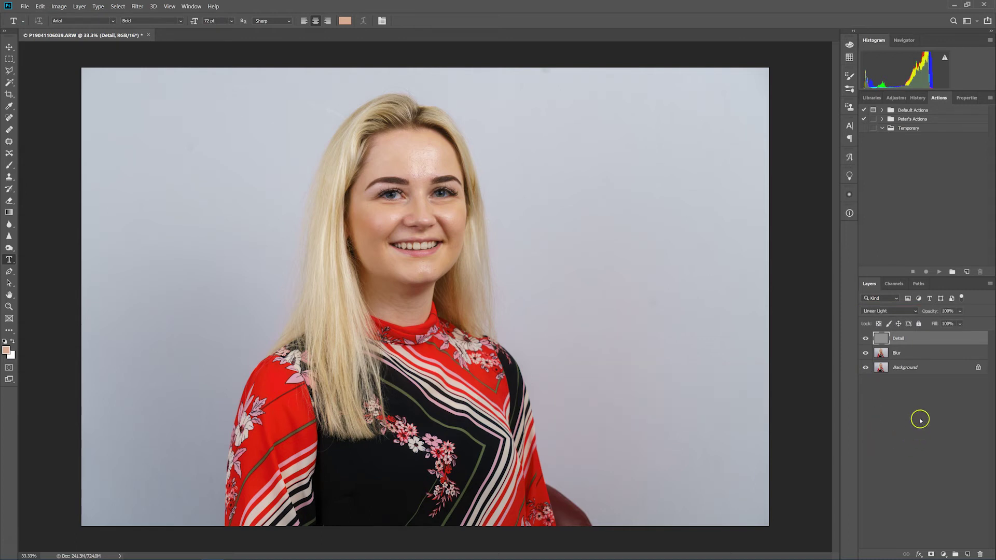
On the Blur layer, paint sampled skin tone across the forehead with an enlarged soft brush to reduce the shine
left_click(884, 354)
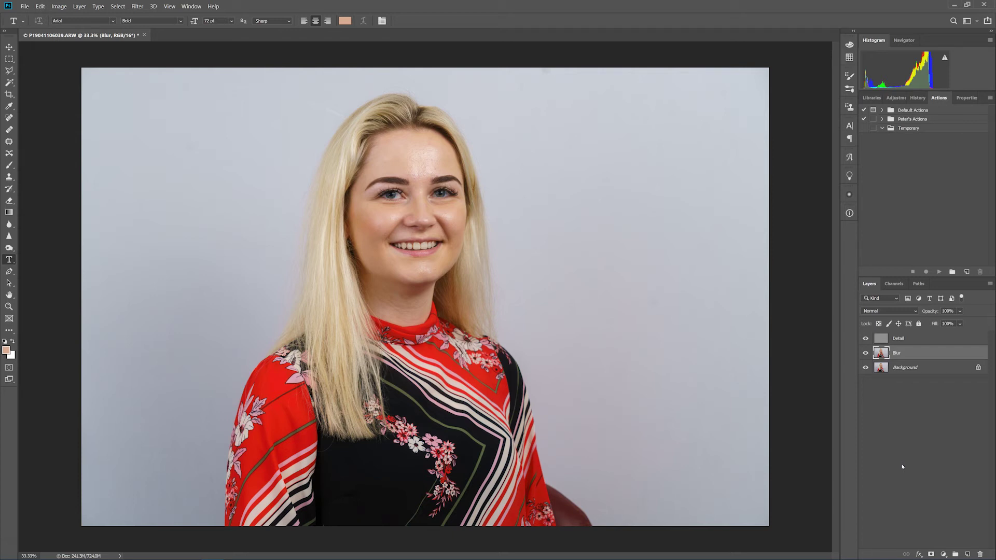
key("ctrl+plus")
key("ctrl+plus")
left_click_drag(405, 331, 408, 471)
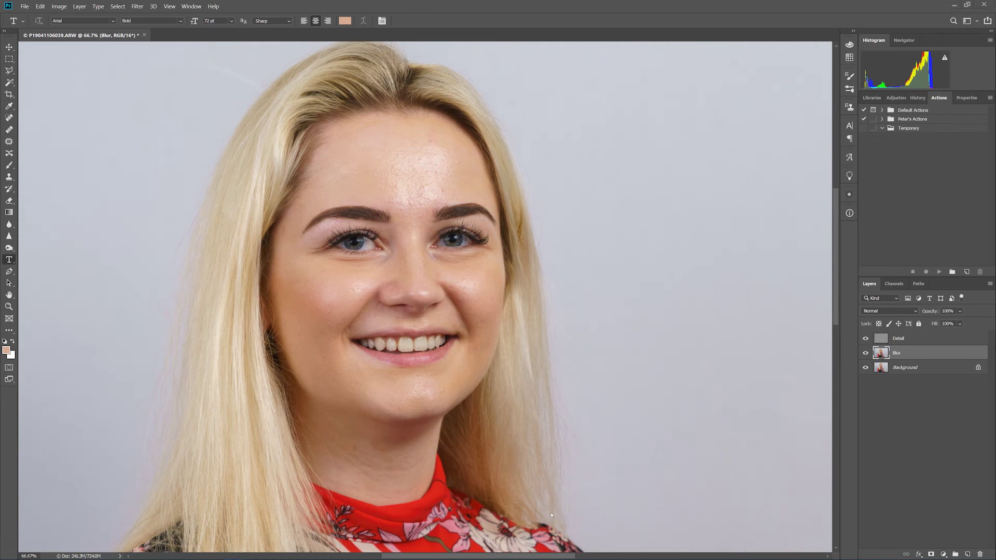
left_click(465, 344)
key("b")
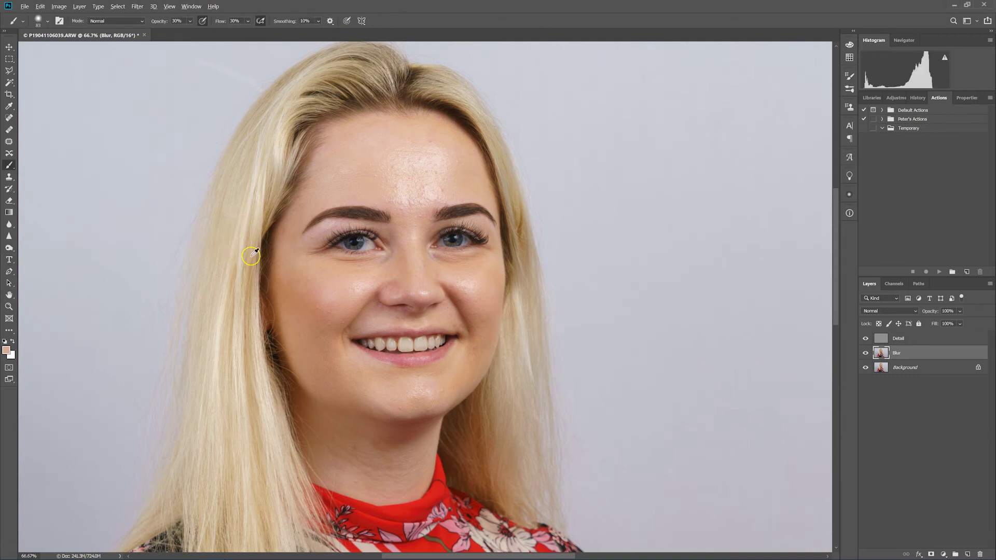
left_click_drag(250, 255, 275, 256)
left_click(386, 179, "alt")
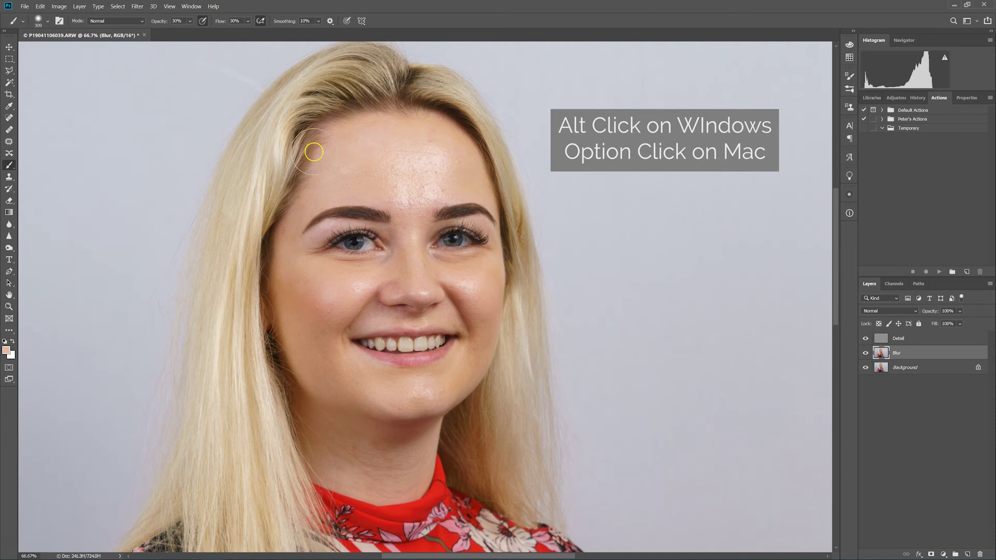
mouse_move(328, 171)
left_mouse_down()
mouse_move(429, 191)
mouse_move(400, 191)
mouse_move(407, 164)
left_mouse_up()
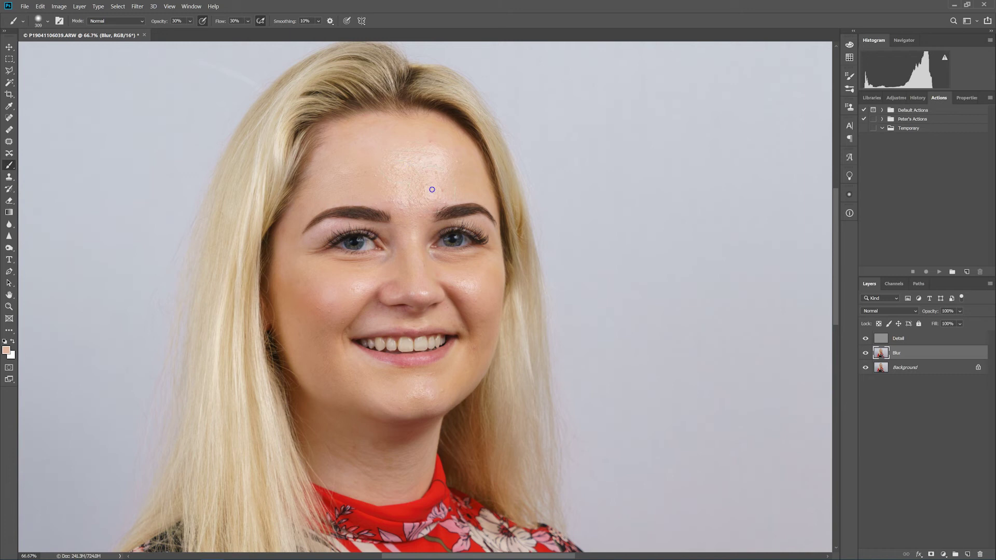
left_click_drag(453, 182, 458, 178)
left_click(457, 172)
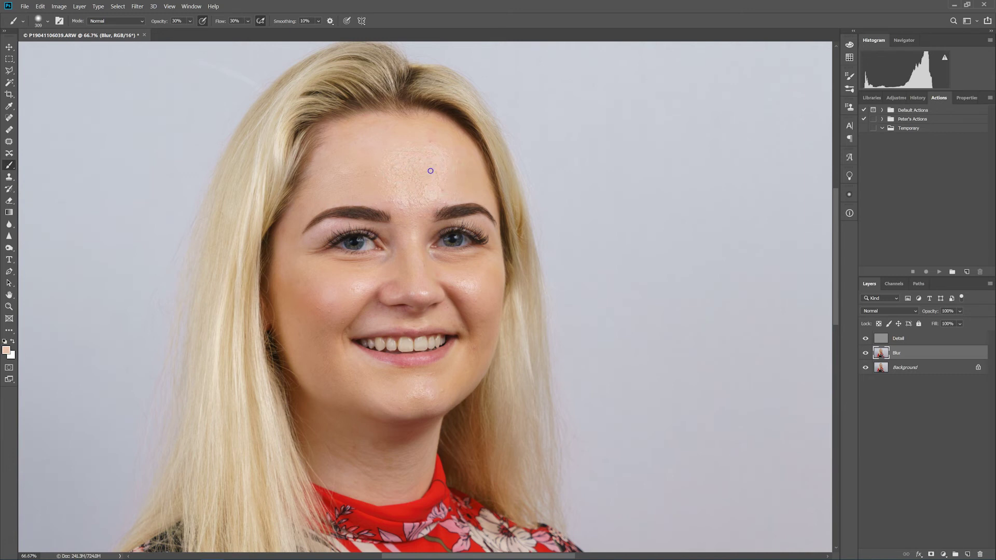
Resample nearby skin tones and paint over the remaining highlights on the central forehead and between the eyebrows
left_click(380, 155, "alt")
left_click(390, 158, "alt")
left_click_drag(416, 195, 400, 195)
left_click(403, 217, "alt")
left_click(450, 191, "alt")
Even out the highlights on both cheeks and the chin by painting with locally sampled skin tones
left_click(490, 271, "alt")
left_click(479, 284, "alt")
left_click(344, 286)
left_click(329, 297, "alt")
left_click(421, 402, "alt")
left_click(374, 401, "alt")
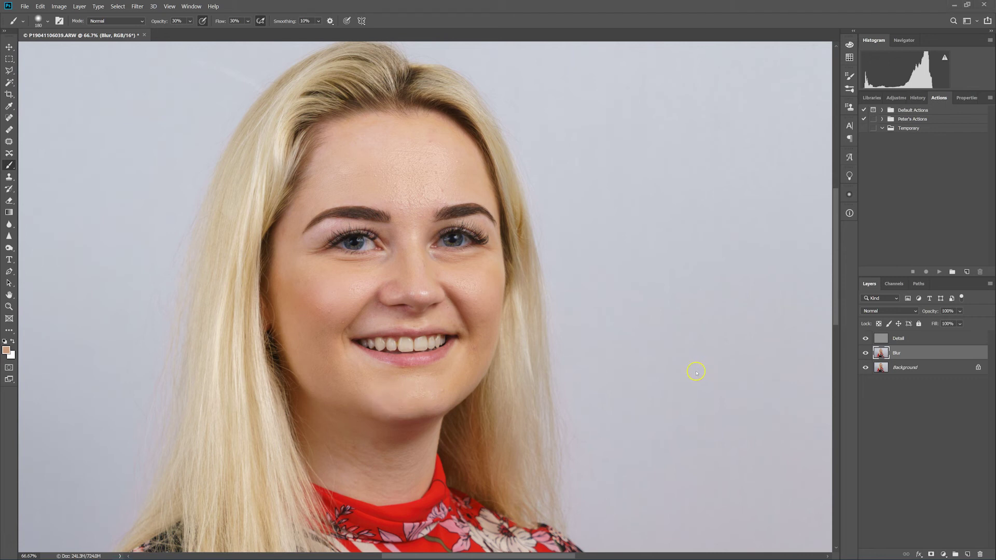
Compare the retouched portrait with the Background layer alone, and group the Detail and Blur layers together
left_click(866, 369, "alt")
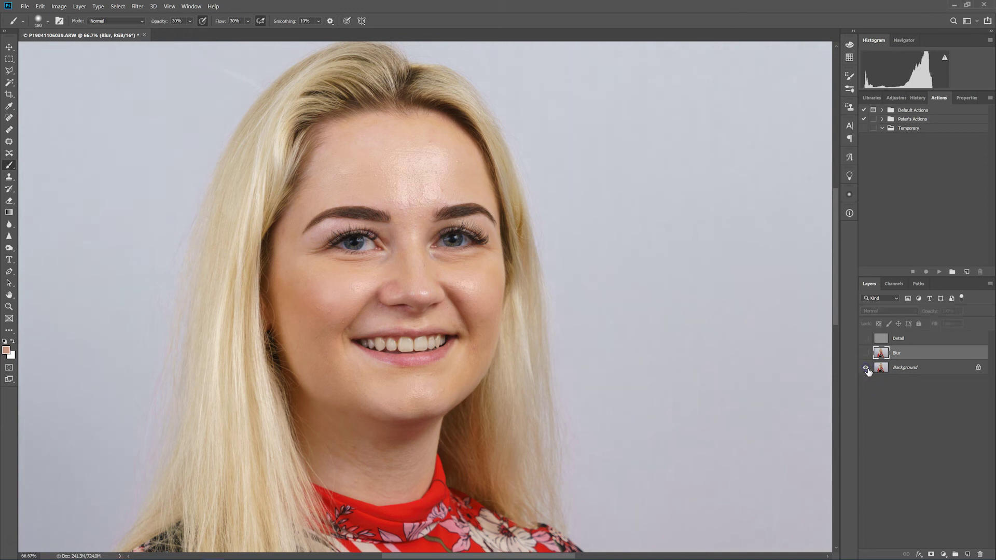
left_click(865, 369, "alt")
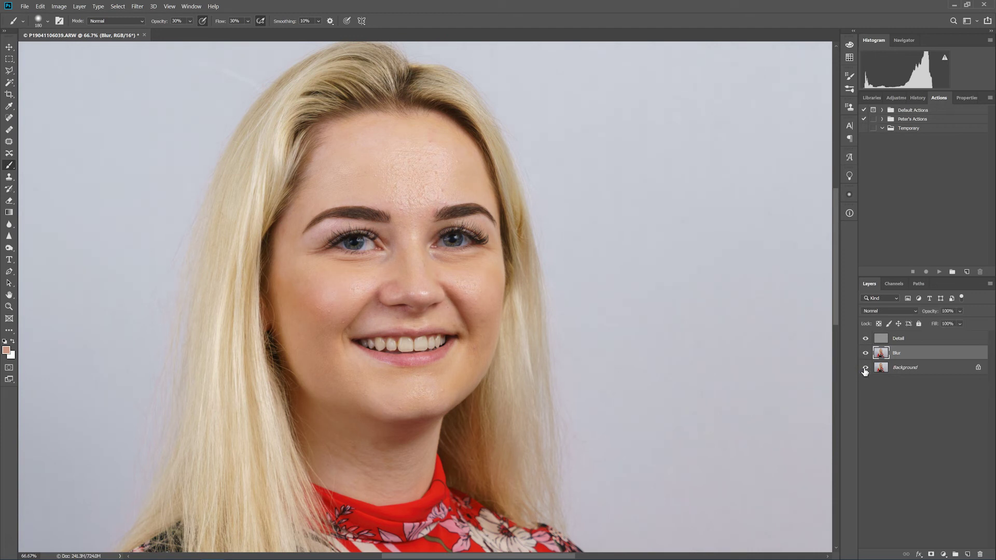
left_click(924, 341, "shift")
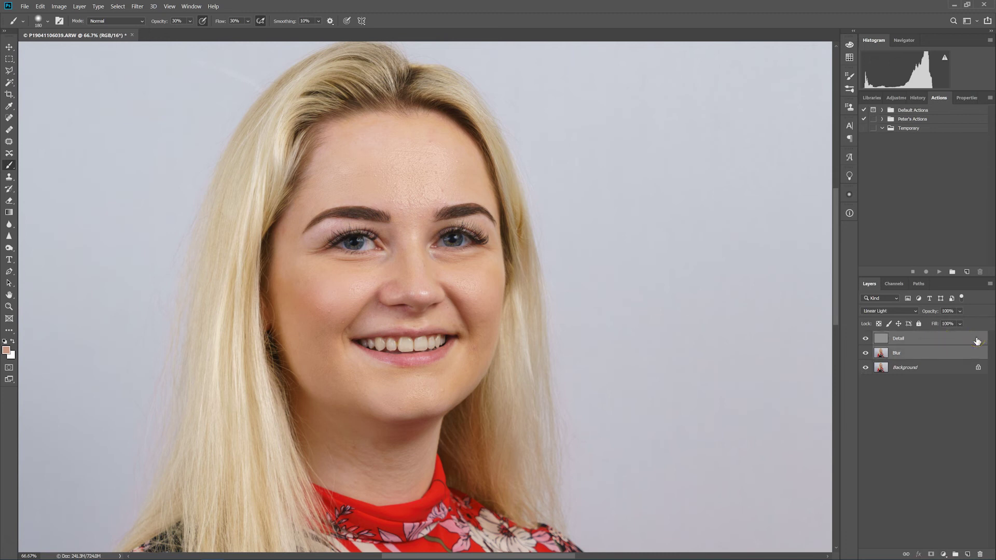
key("ctrl+g")
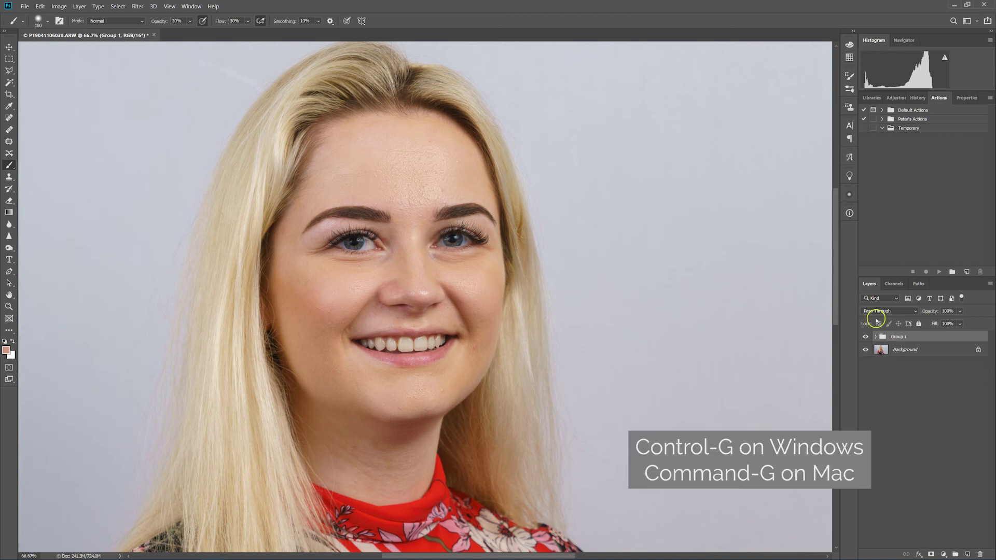
Lower the opacity of the group holding the Detail and Blur layers to about 55% to soften the retouch
left_click(959, 311)
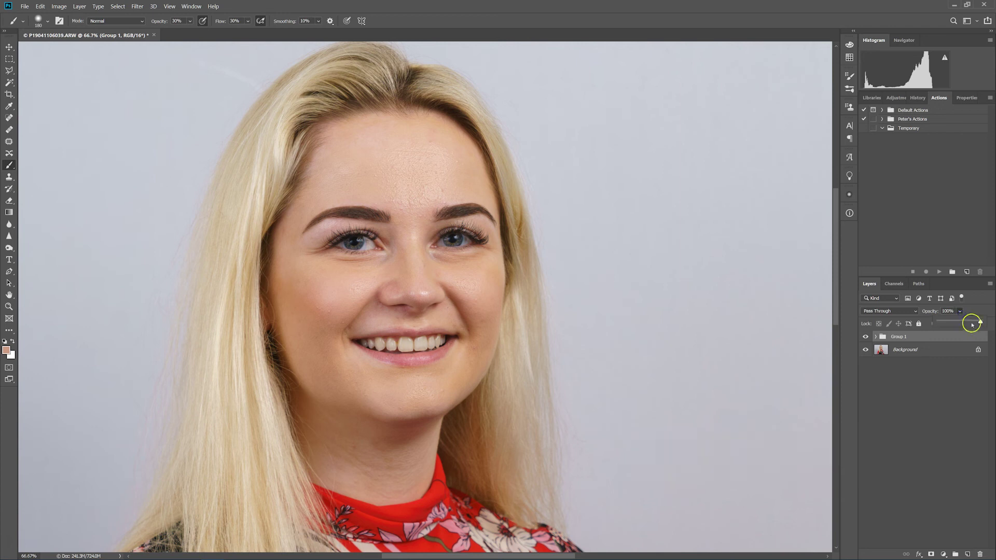
mouse_move(976, 323)
left_mouse_down()
mouse_move(937, 322)
mouse_move(962, 323)
left_mouse_up()
left_click(951, 326)
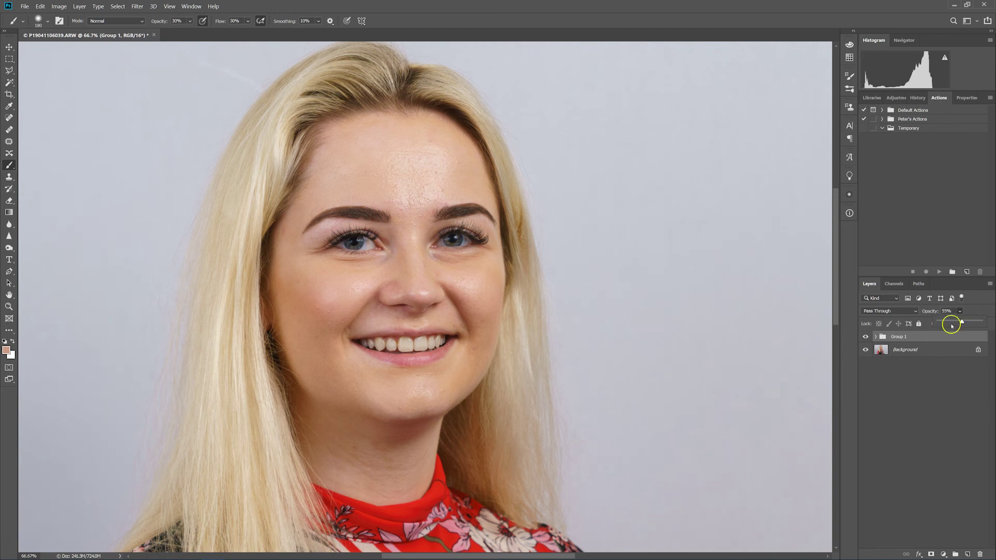
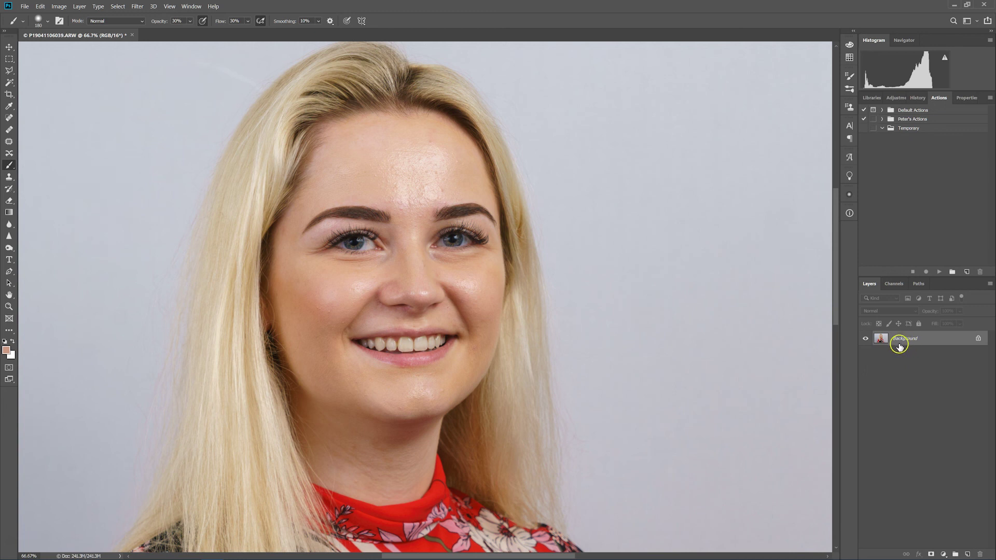
Fit the whole portrait in view and run the saved Frequency Separation action on the Background layer
key("ctrl+0")
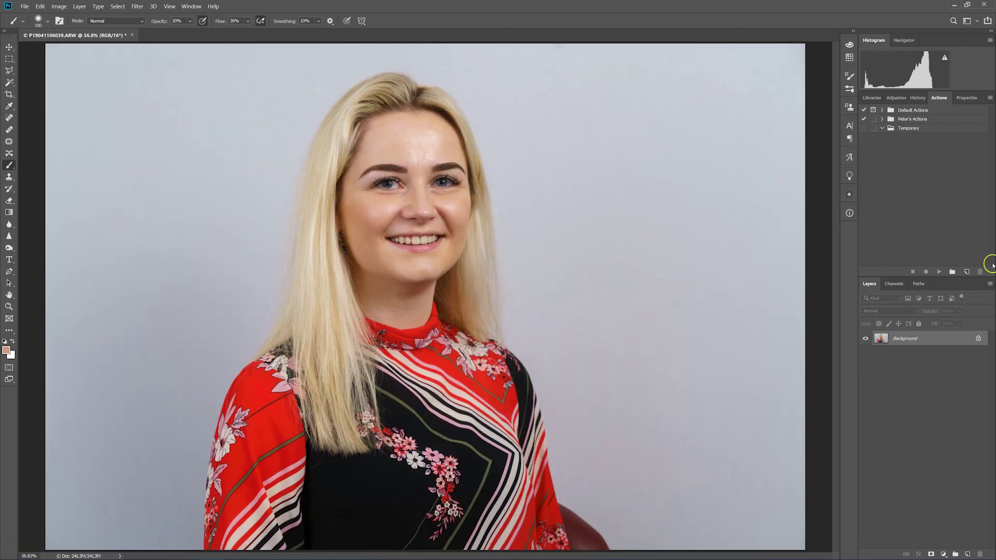
left_click(882, 121)
left_click(900, 129)
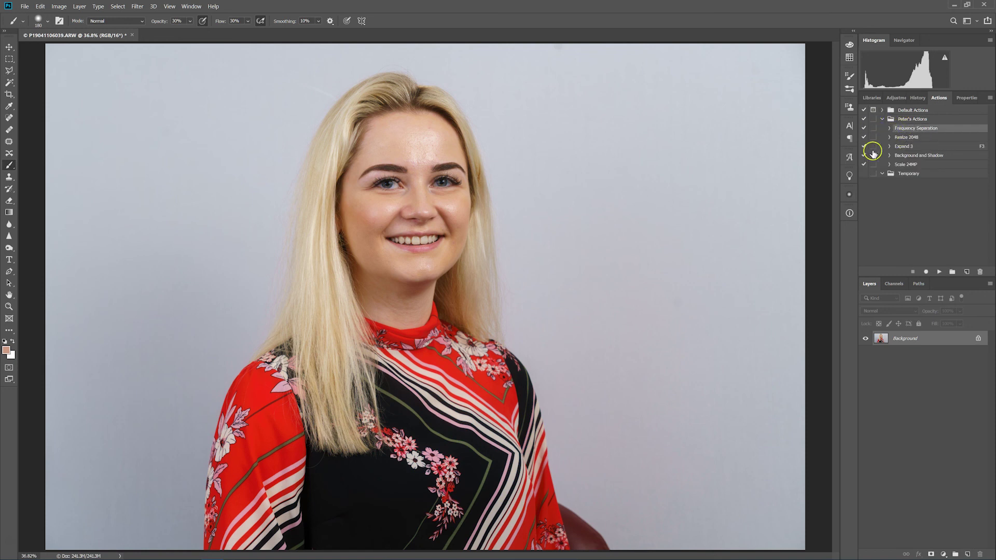
left_click(940, 272)
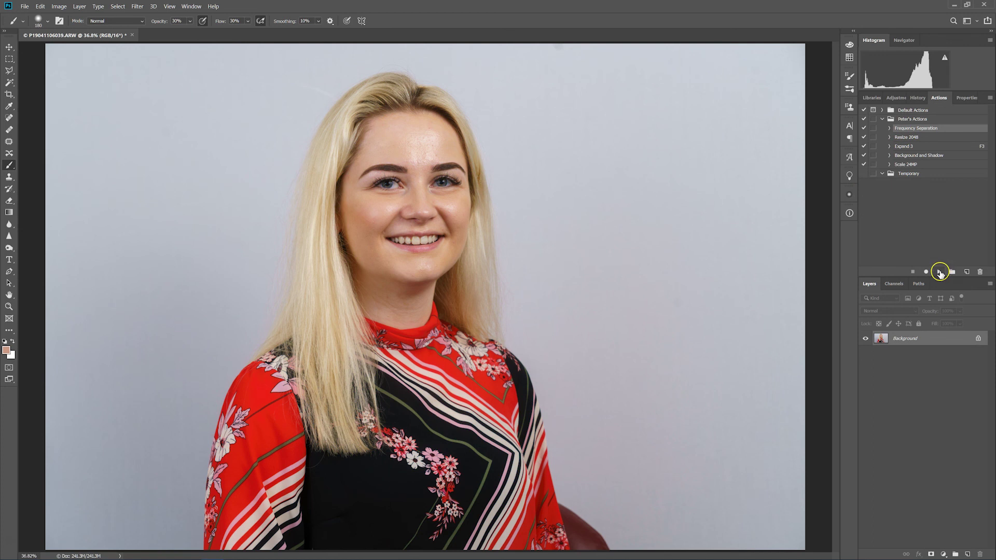